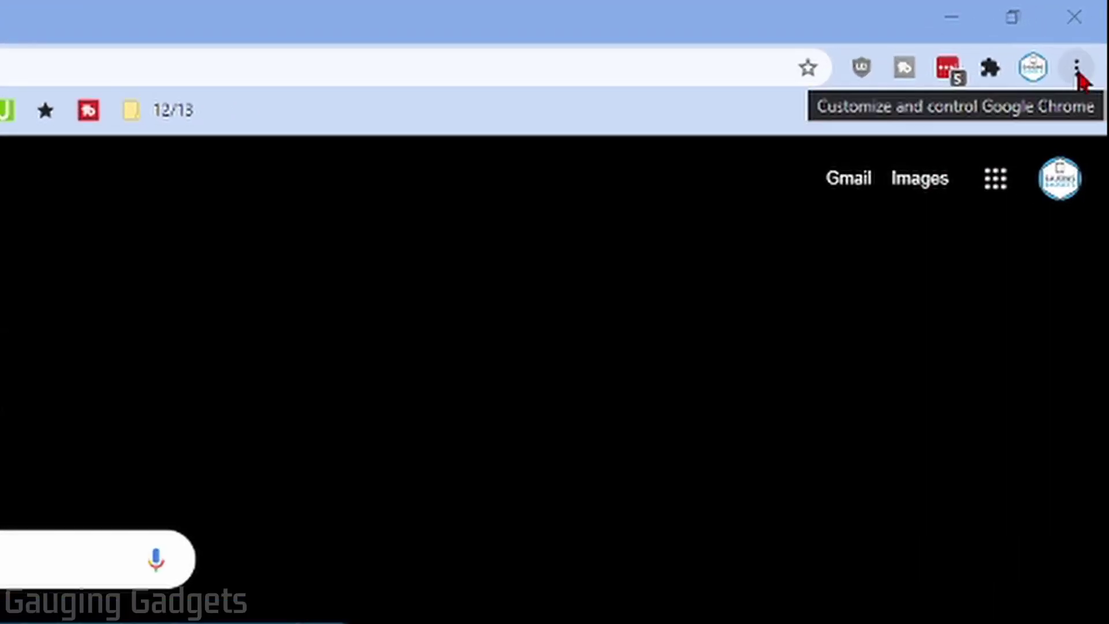
# Step: Open Chrome's Extensions page from the main menu's More tools
pyautogui.click(1076, 68)
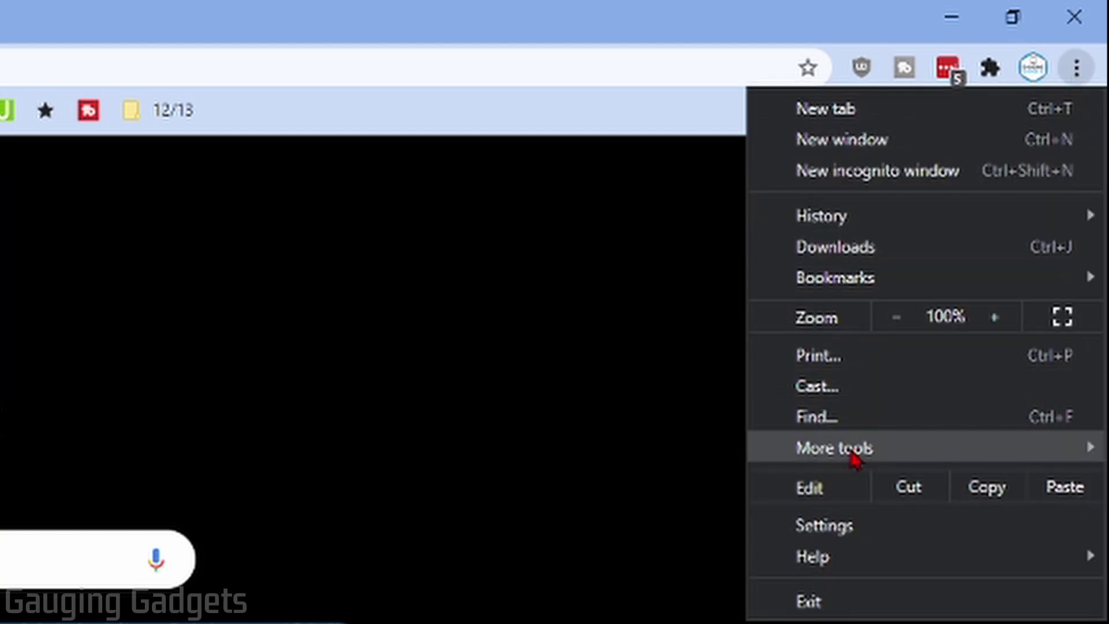
pyautogui.moveTo(833, 449)
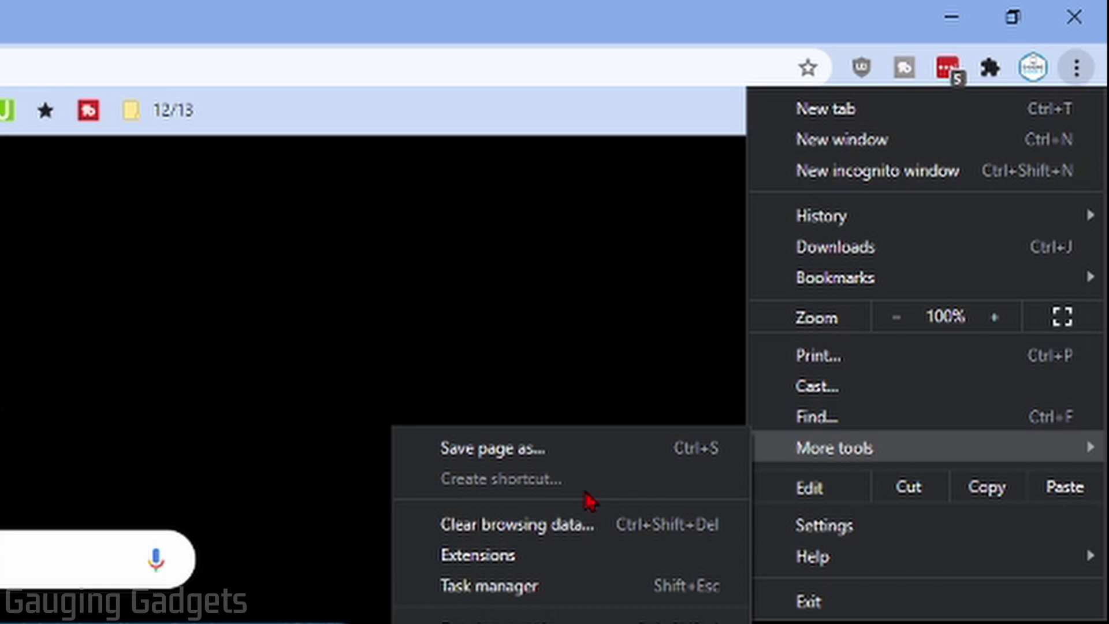
pyautogui.click(473, 559)
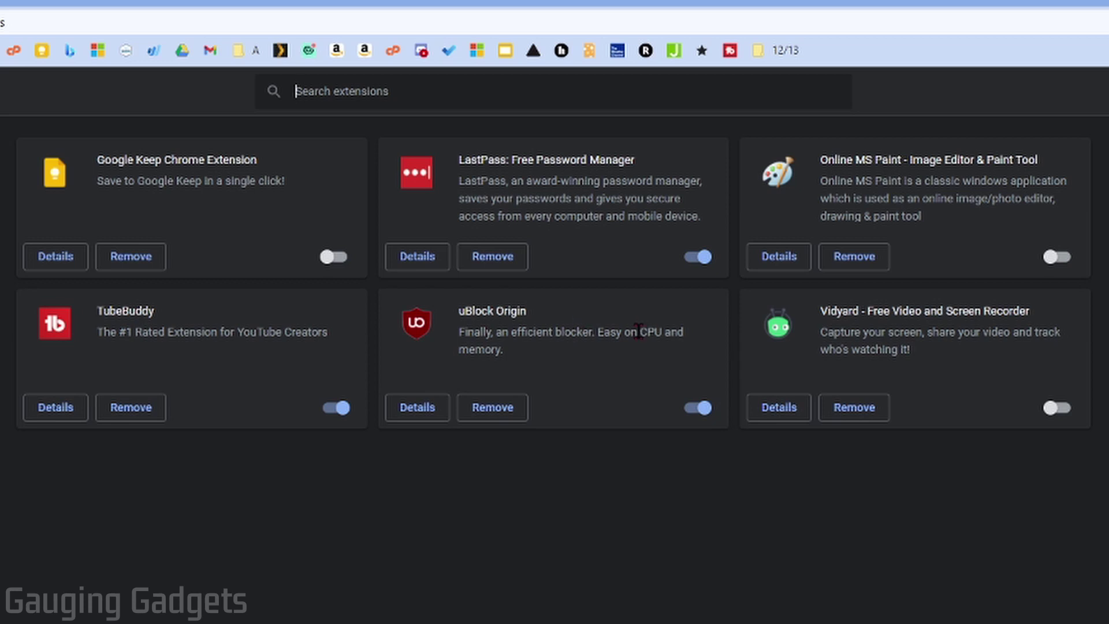
pyautogui.click(339, 409)
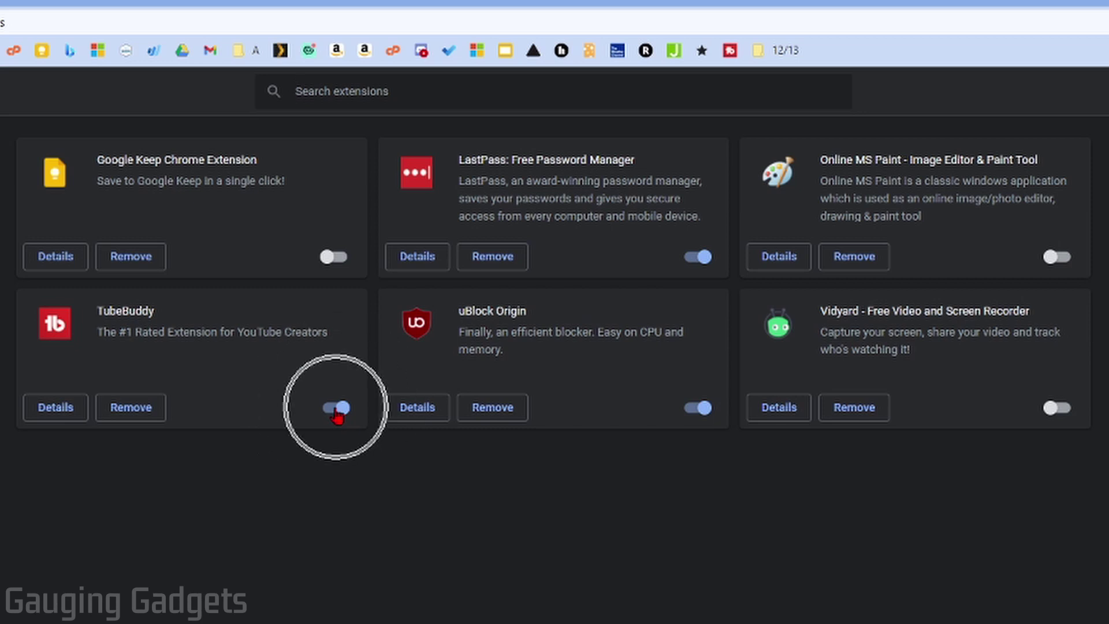
# Step: Turn TubeBuddy off and back on, then cancel its removal
pyautogui.click(335, 409)
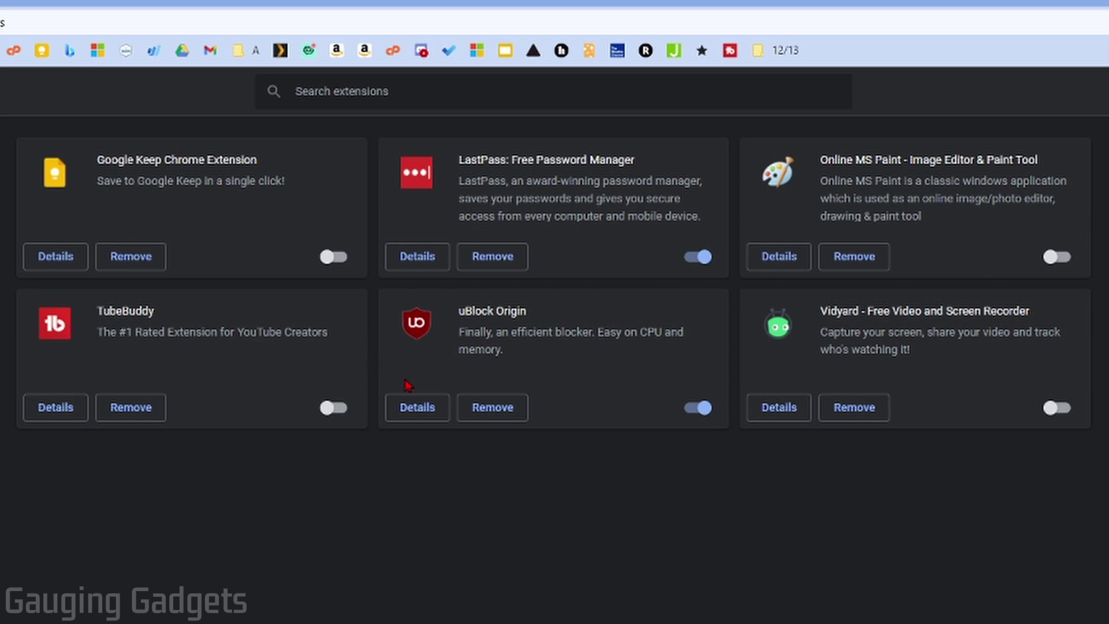
pyautogui.click(333, 407)
pyautogui.click(130, 407)
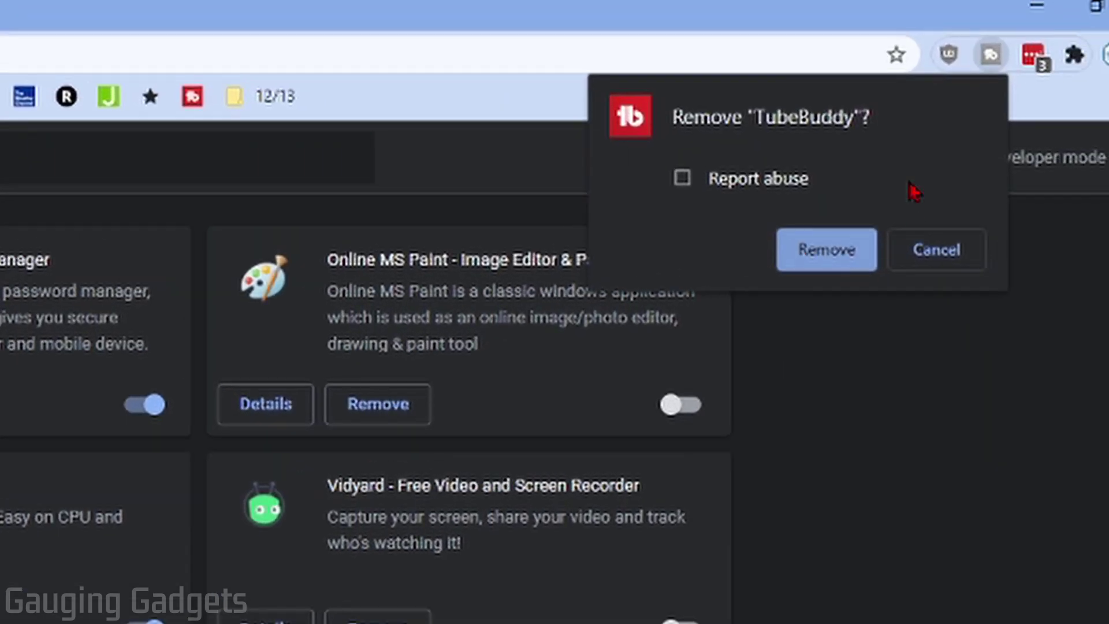
pyautogui.click(943, 269)
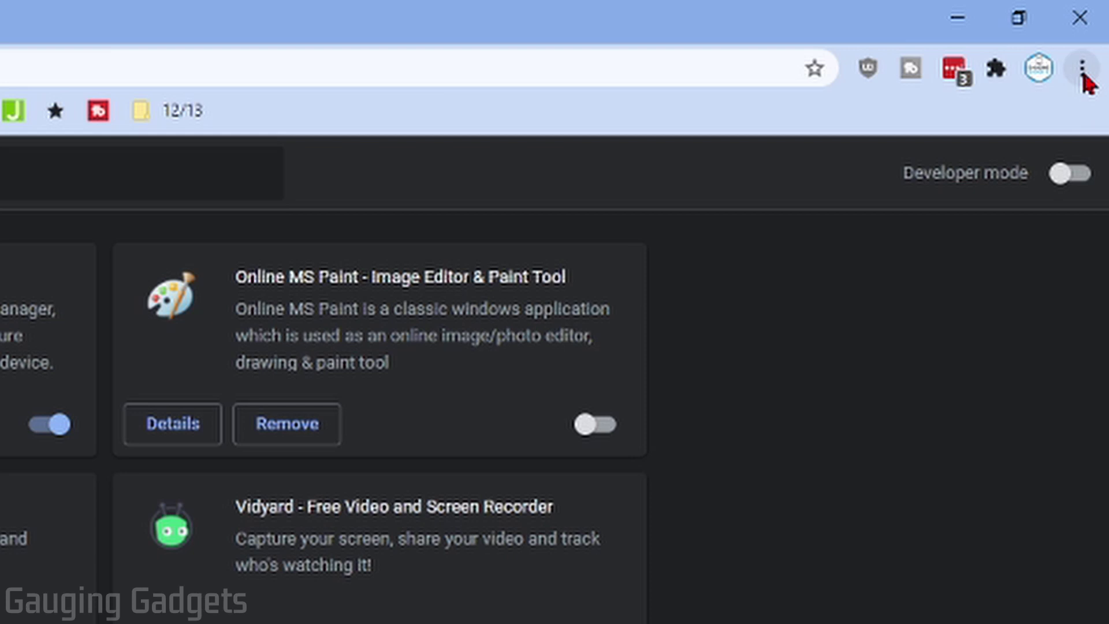
# Step: Search Chrome Settings for 'reset' and restore settings to their original defaults
pyautogui.click(1082, 70)
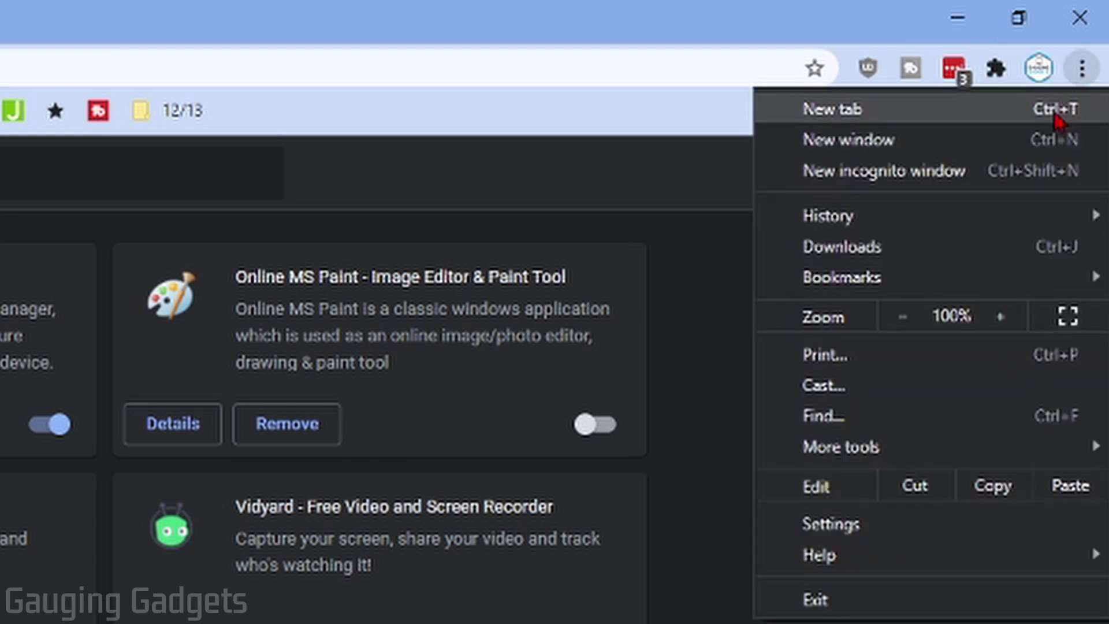
pyautogui.click(861, 526)
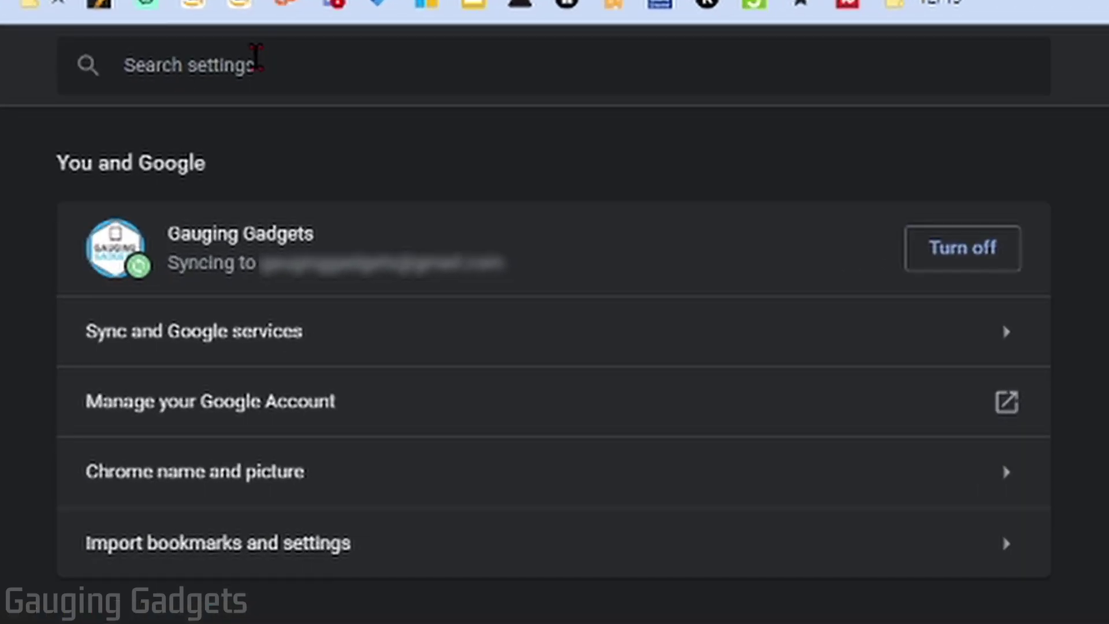
pyautogui.click(434, 75)
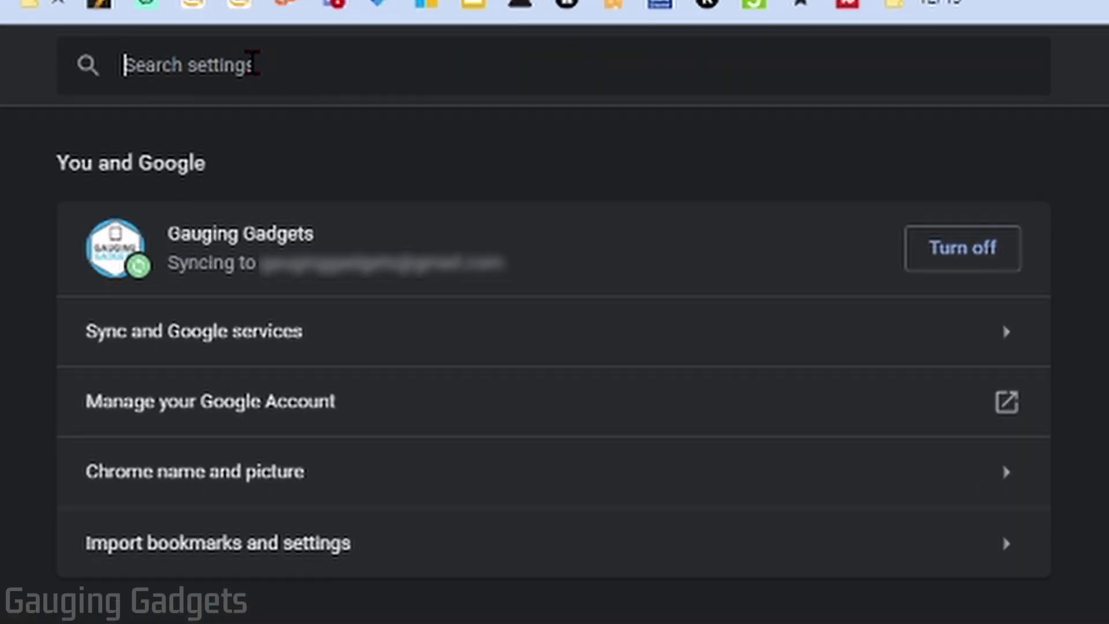
pyautogui.write('reset')
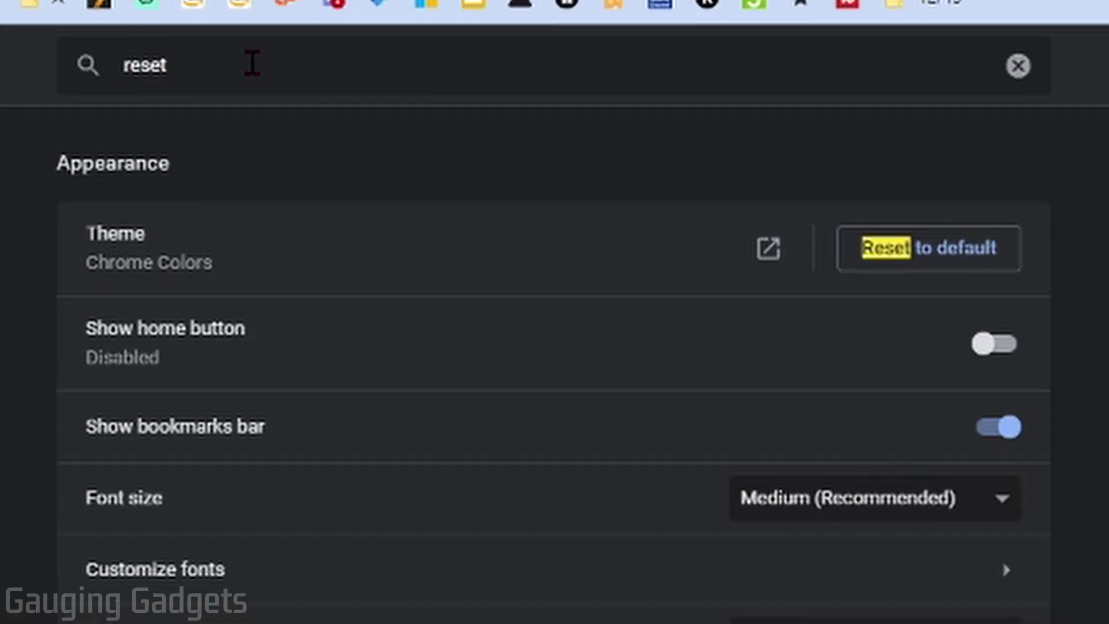
pyautogui.scroll(-2, 130, 217)
pyautogui.scroll(-3, 60, 321)
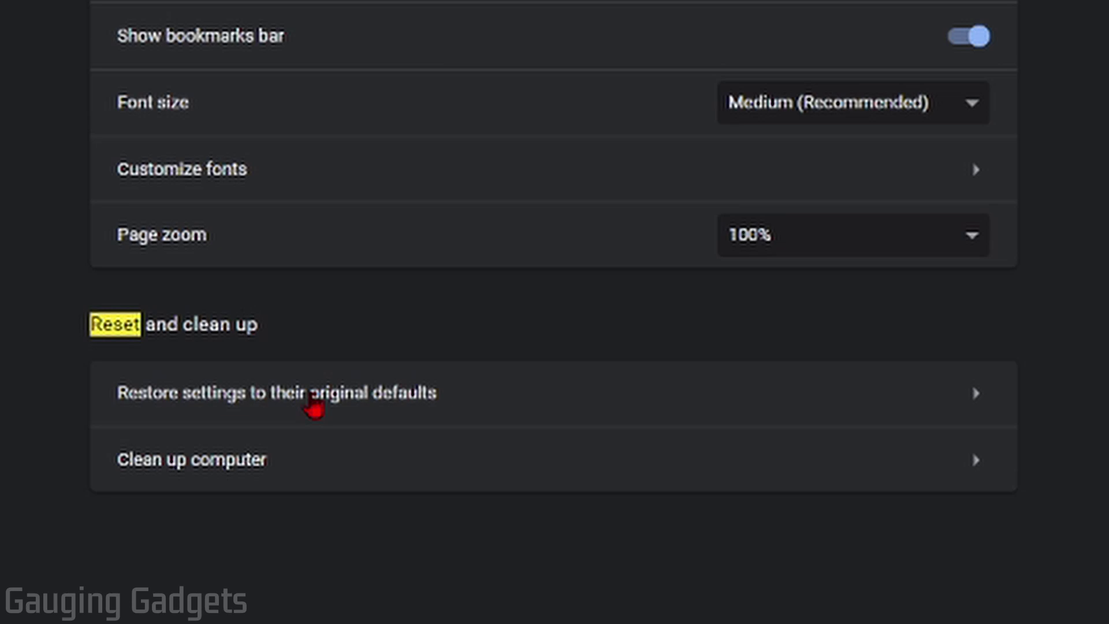
pyautogui.click(453, 409)
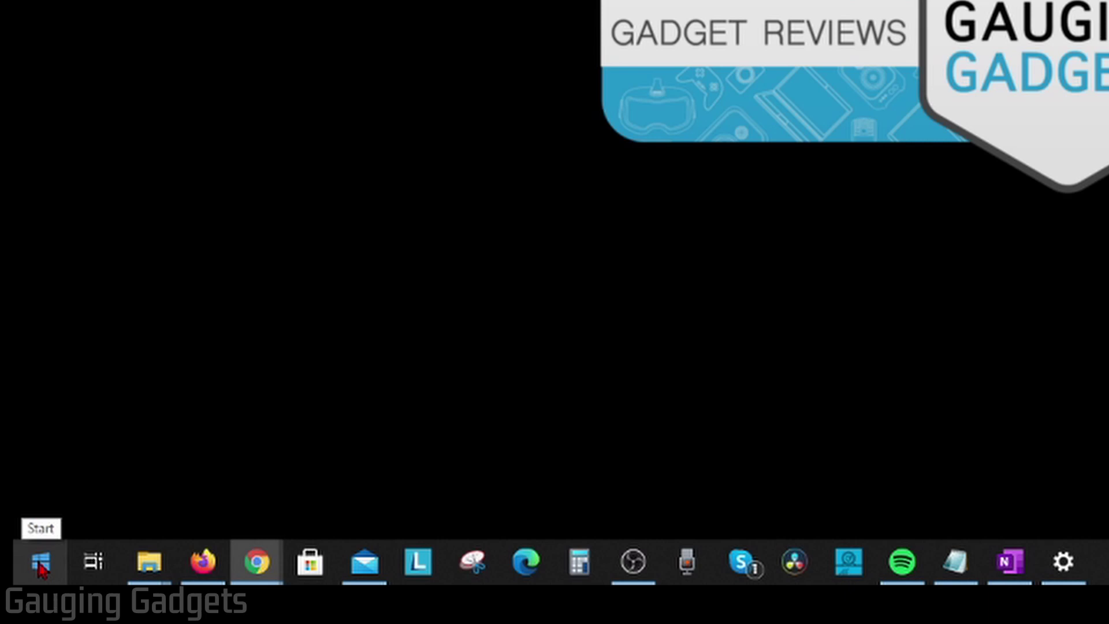
# Step: Launch Command Prompt as administrator from a Start menu search for 'cmd'
pyautogui.click(41, 564)
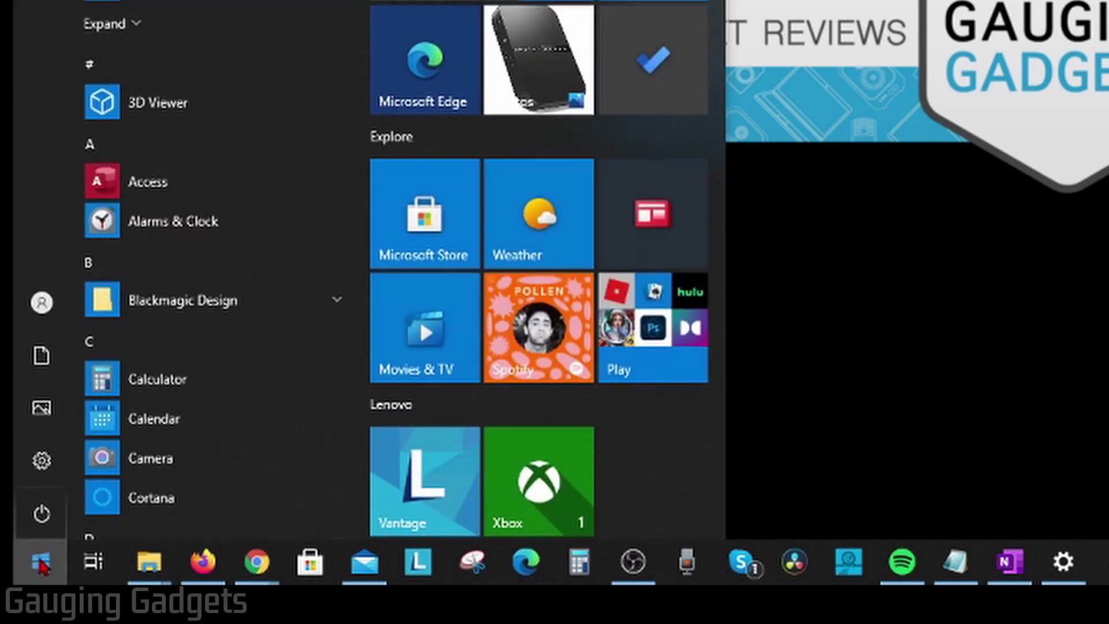
pyautogui.write('cmd')
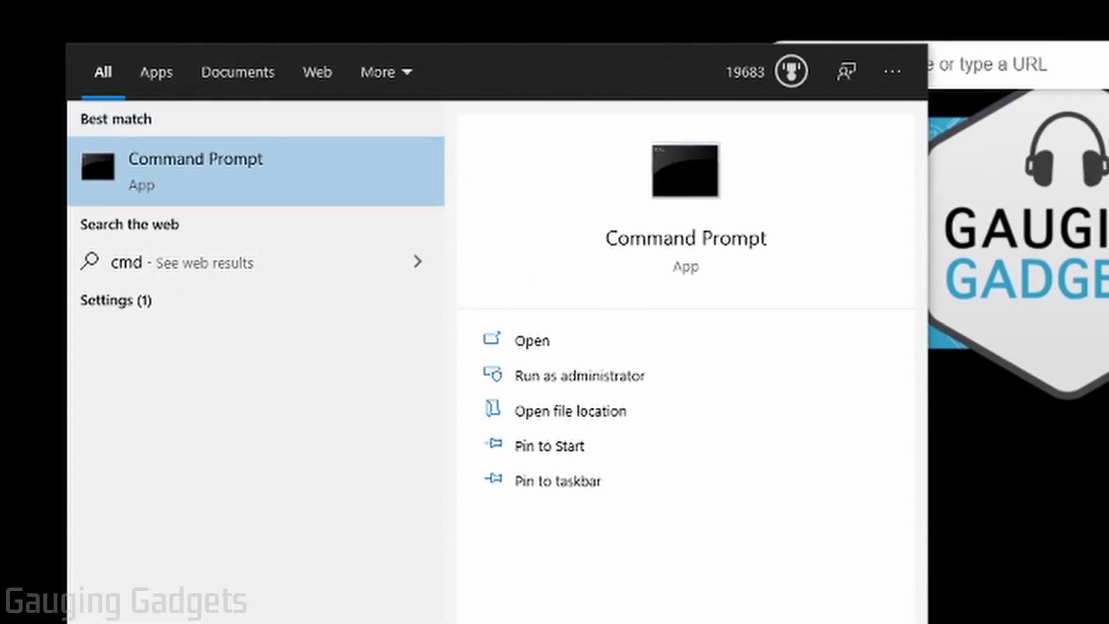
pyautogui.rightClick(165, 178)
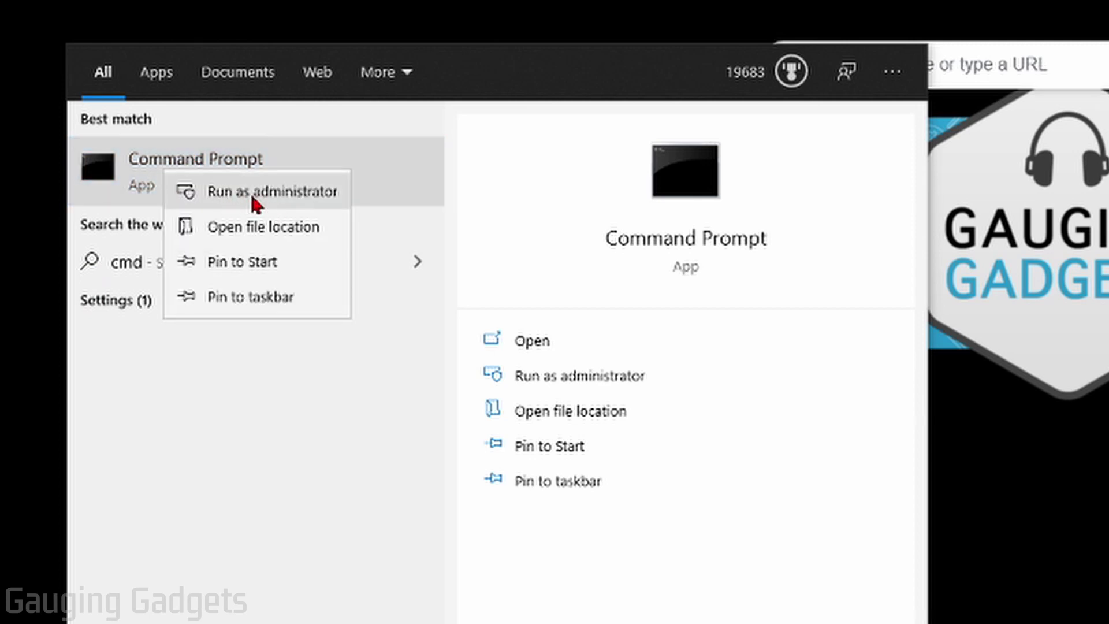
pyautogui.click(254, 195)
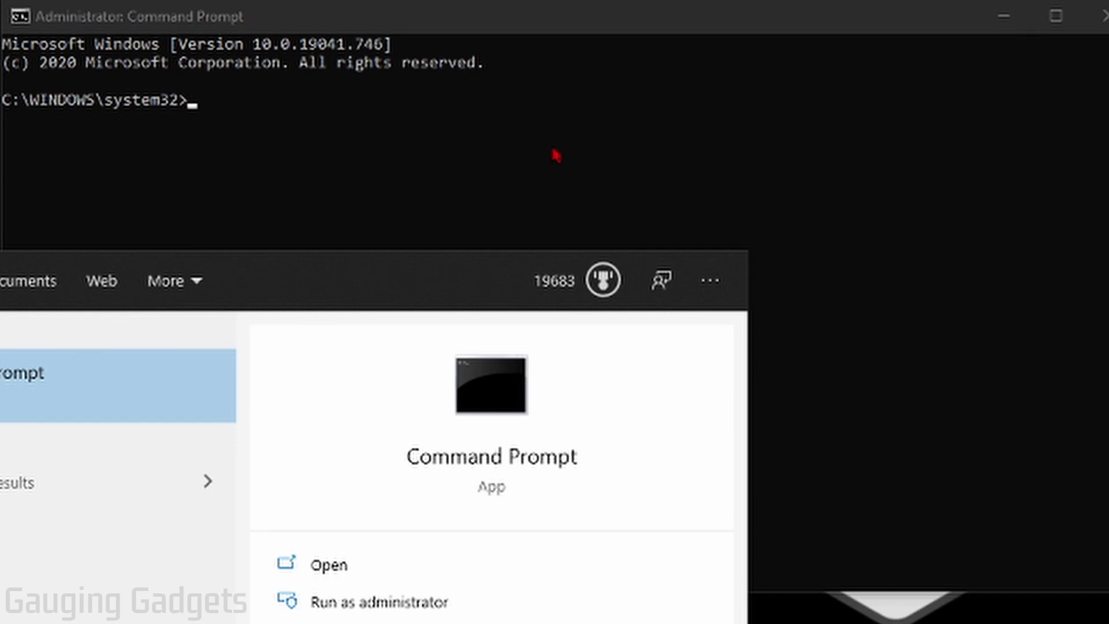
pyautogui.click(554, 154)
pyautogui.click(217, 102)
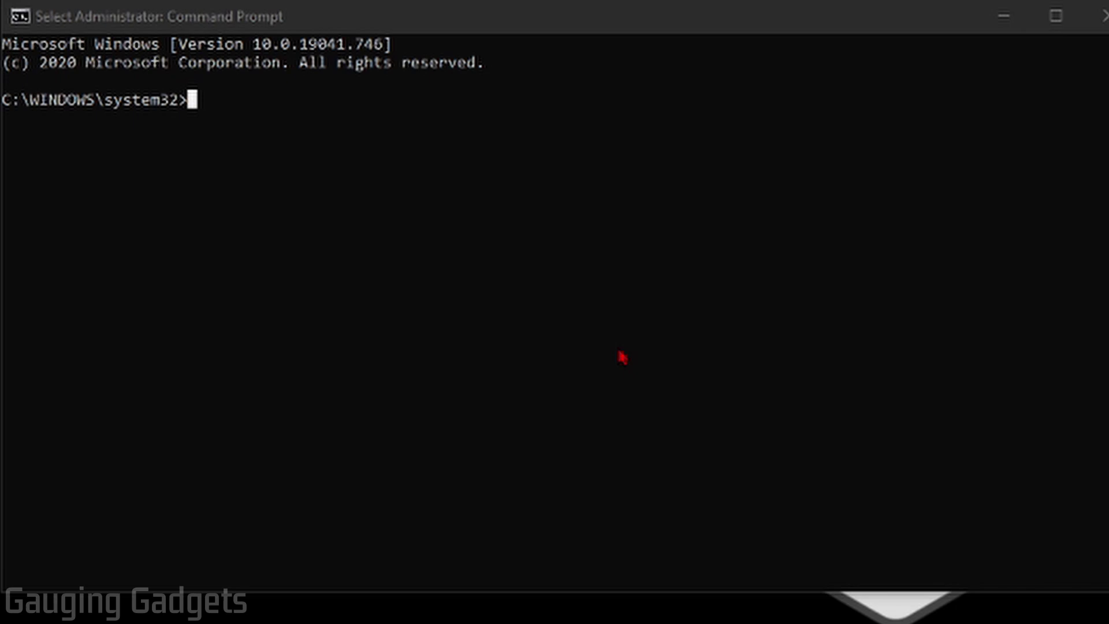
# Step: Run 'netsh winsock reset' and then 'netsh int ip reset' at the prompt
pyautogui.click(568, 195)
pyautogui.write('nets')
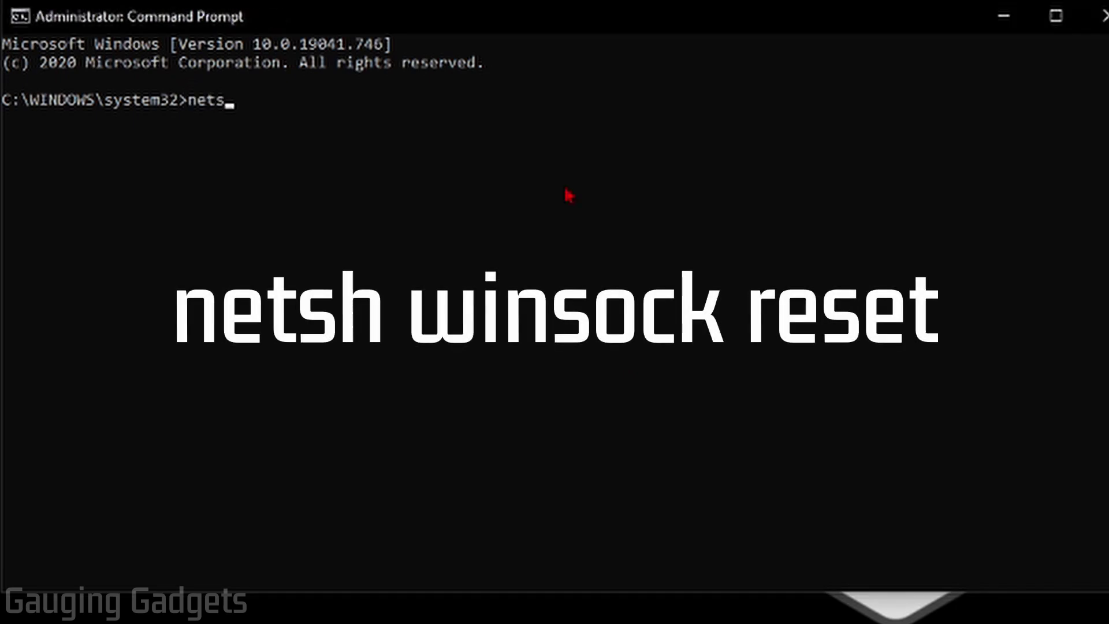
pyautogui.write('h win')
pyautogui.write('sock')
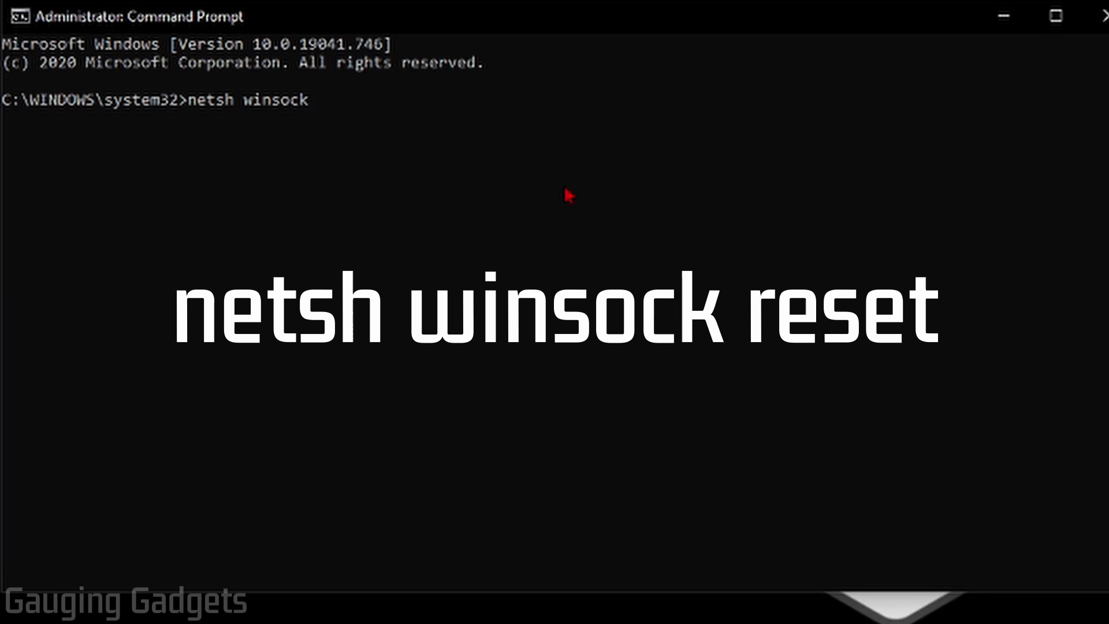
pyautogui.write(' reset')
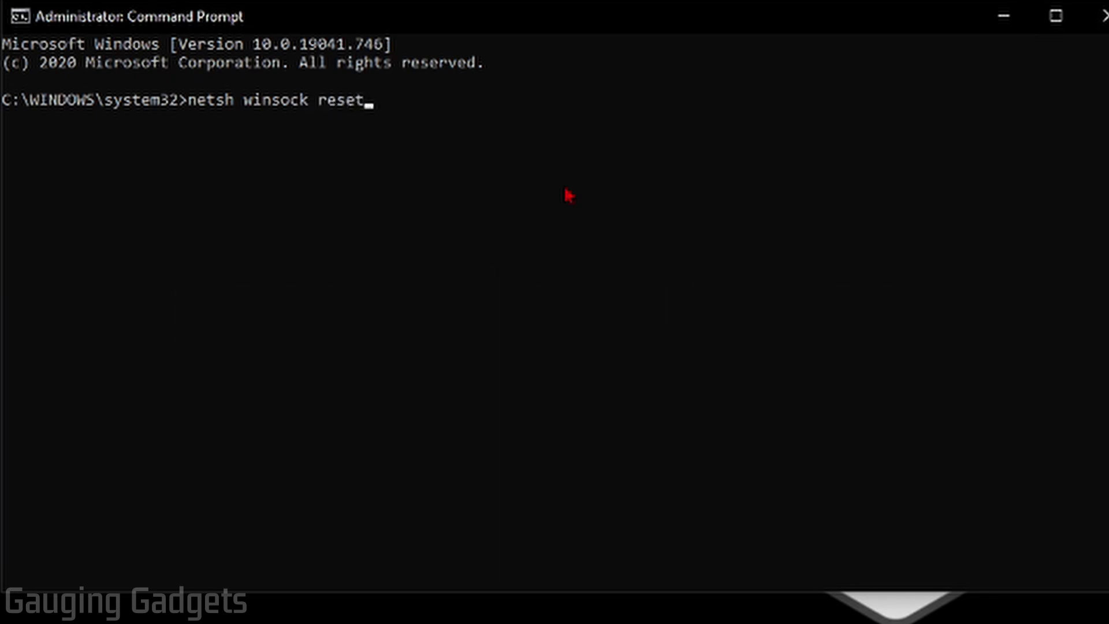
pyautogui.press('Return')
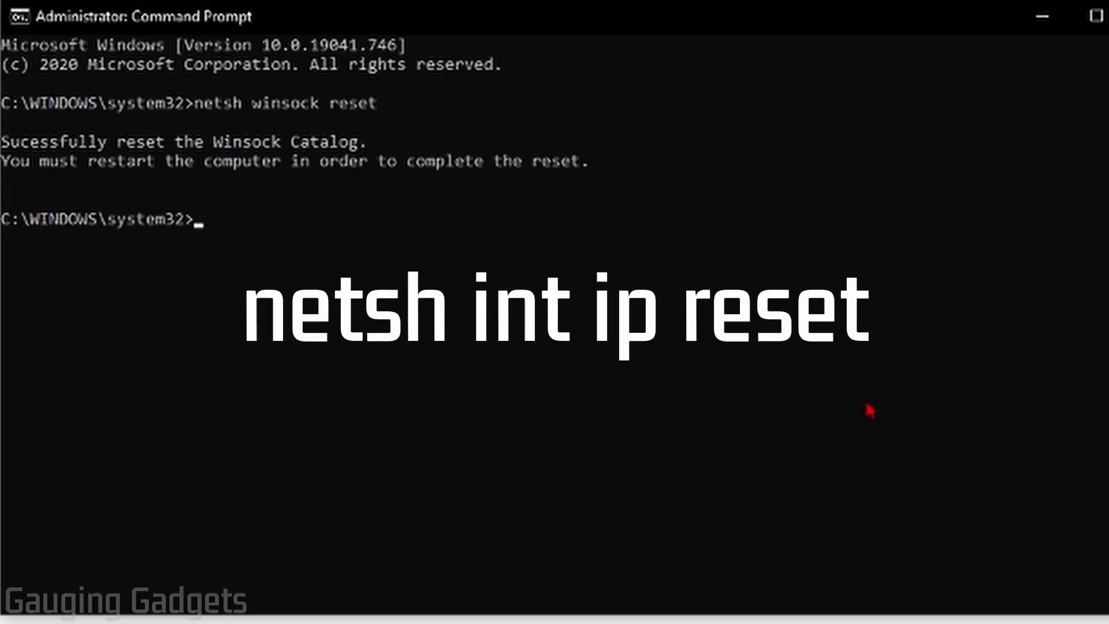
pyautogui.write('ne')
pyautogui.write('tsh in')
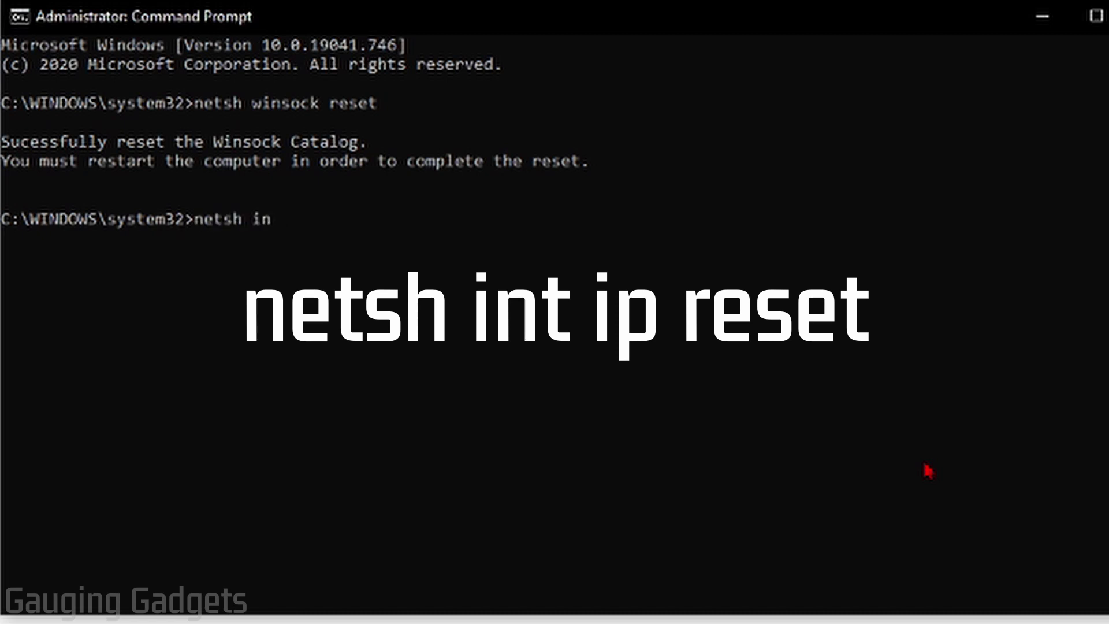
pyautogui.write('t ip')
pyautogui.write(' reset')
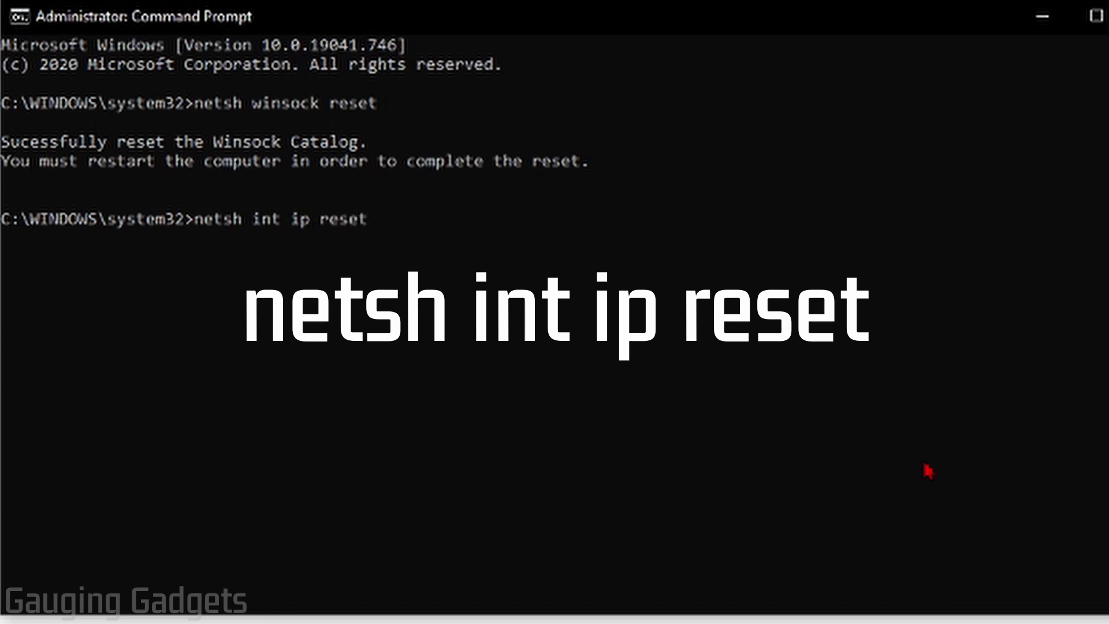
pyautogui.press('Return')
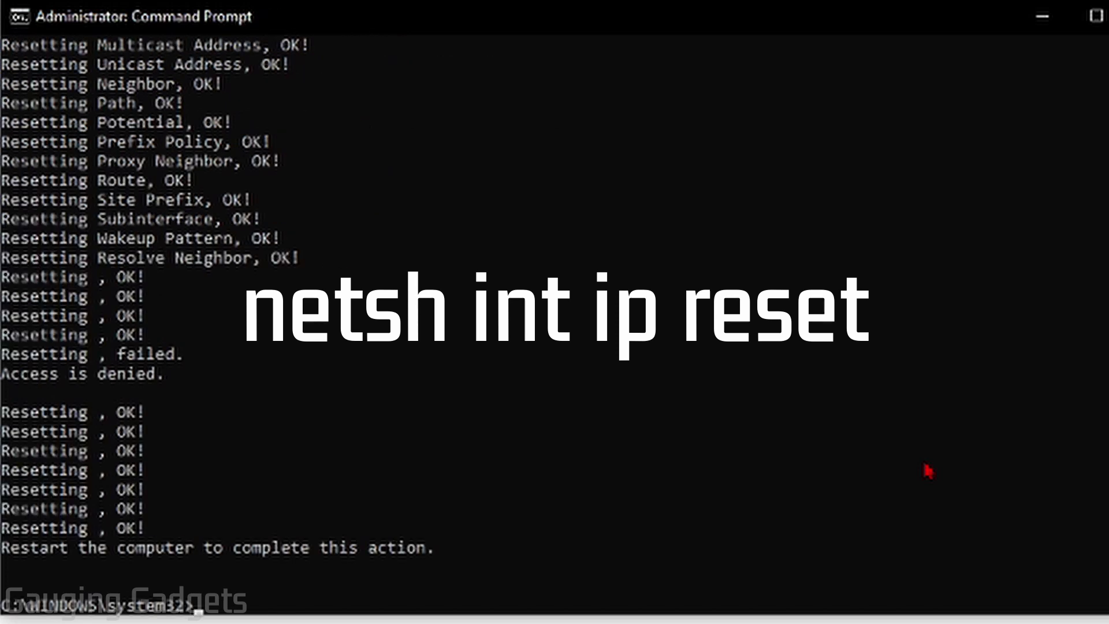
pyautogui.scroll(-1, 242, 425)
pyautogui.scroll(-3, 243, 425)
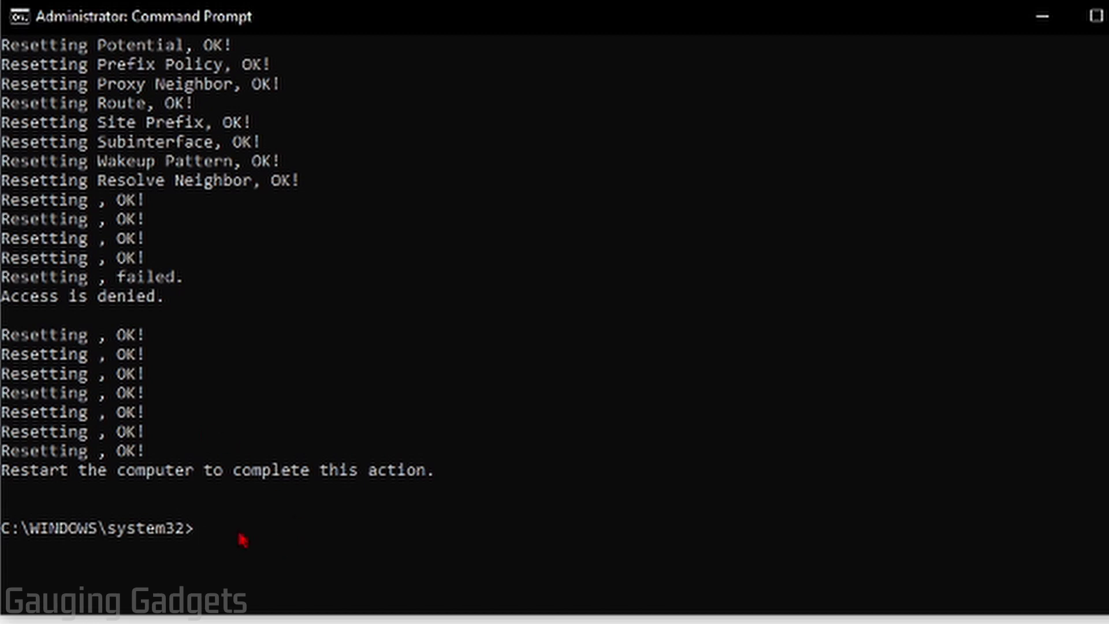
pyautogui.write('i')
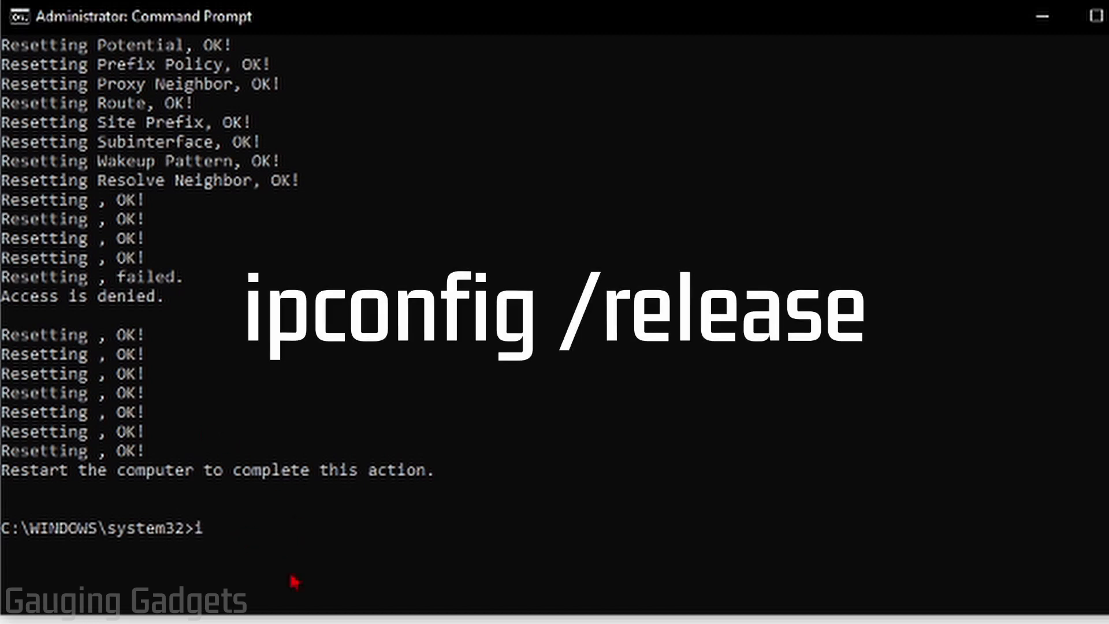
pyautogui.write('pconfig ')
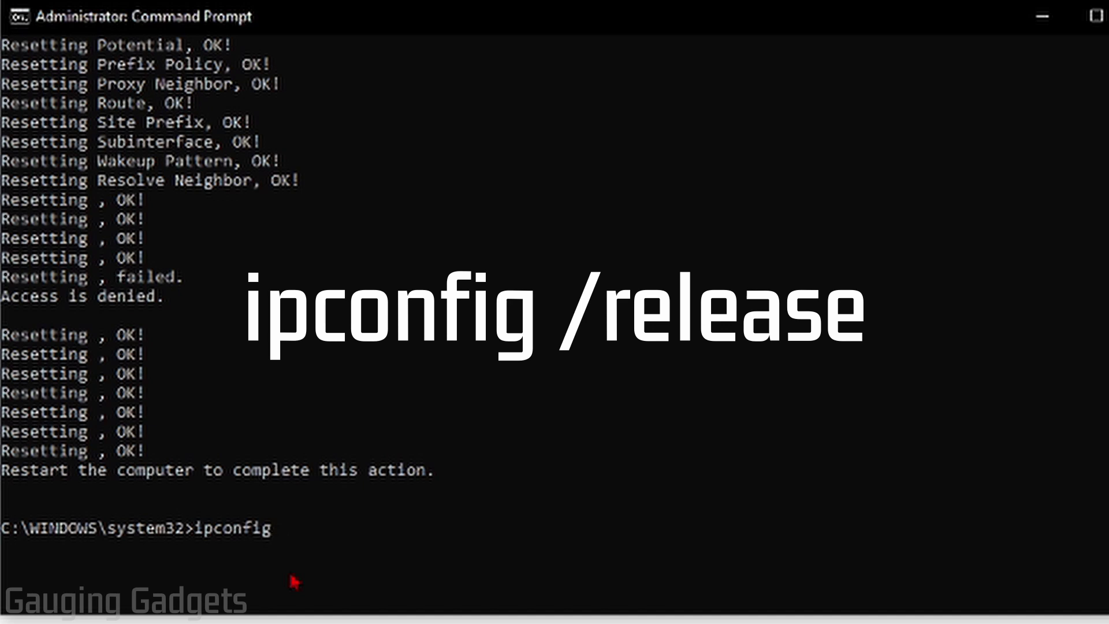
pyautogui.write('/')
pyautogui.write('release')
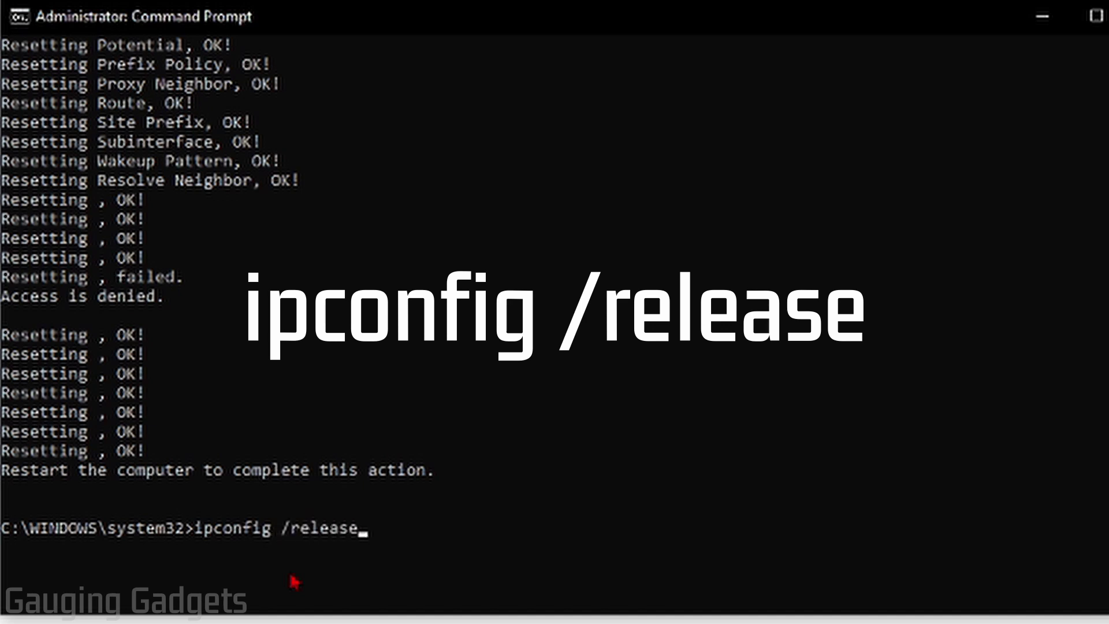
# Step: Run 'ipconfig /release', 'ipconfig /renew' and 'ipconfig /flushdns' in turn
pyautogui.press('Return')
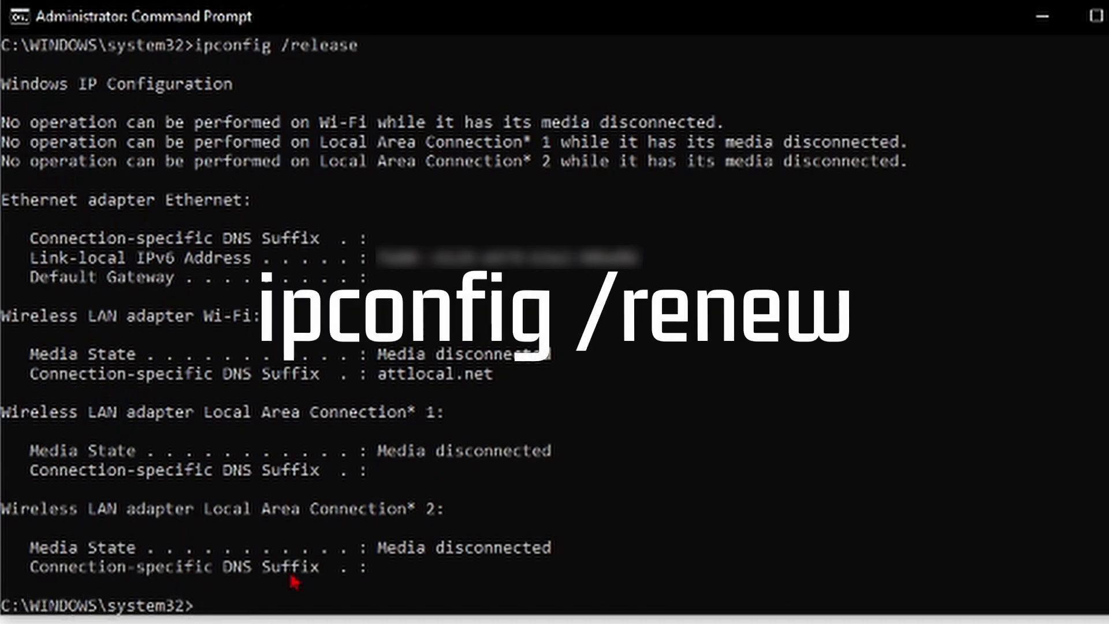
pyautogui.write('ipco')
pyautogui.write('nfig')
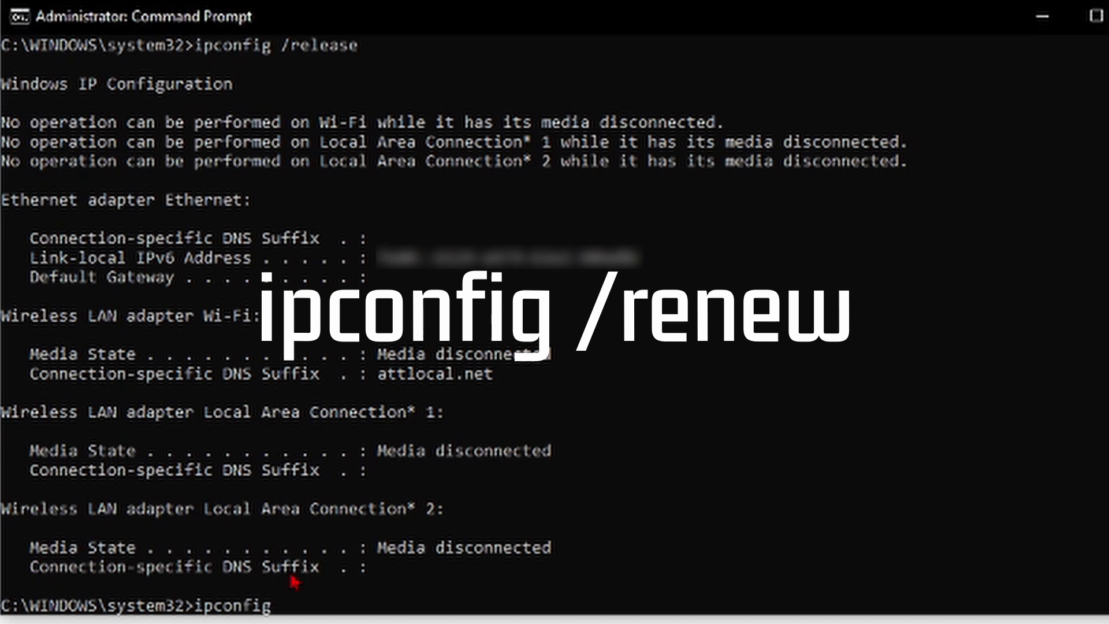
pyautogui.write(' /')
pyautogui.write('renew')
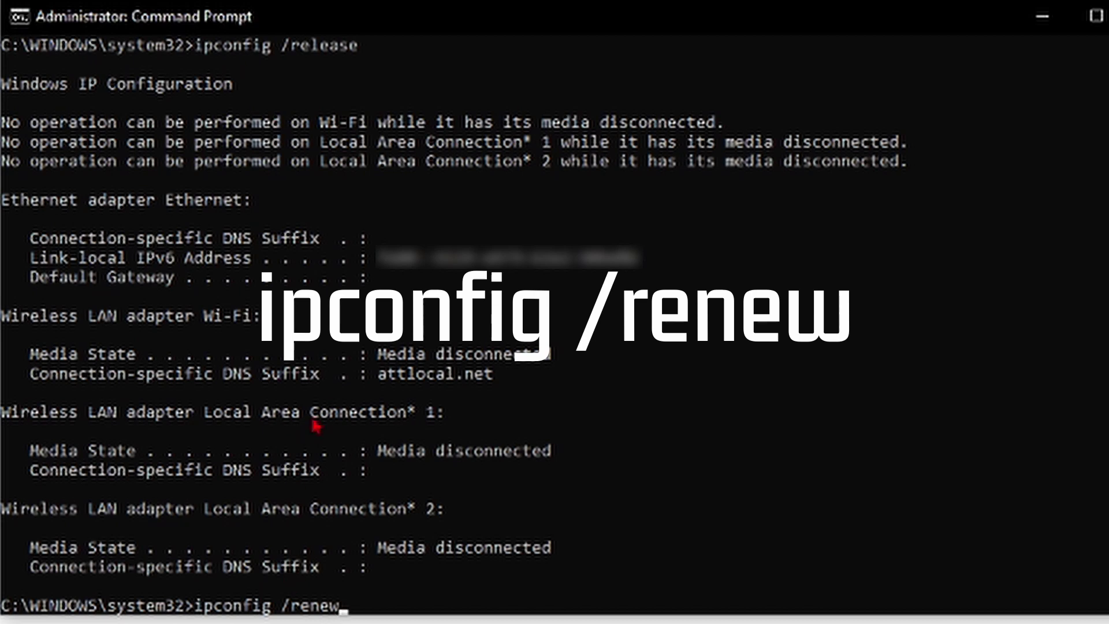
pyautogui.press('Return')
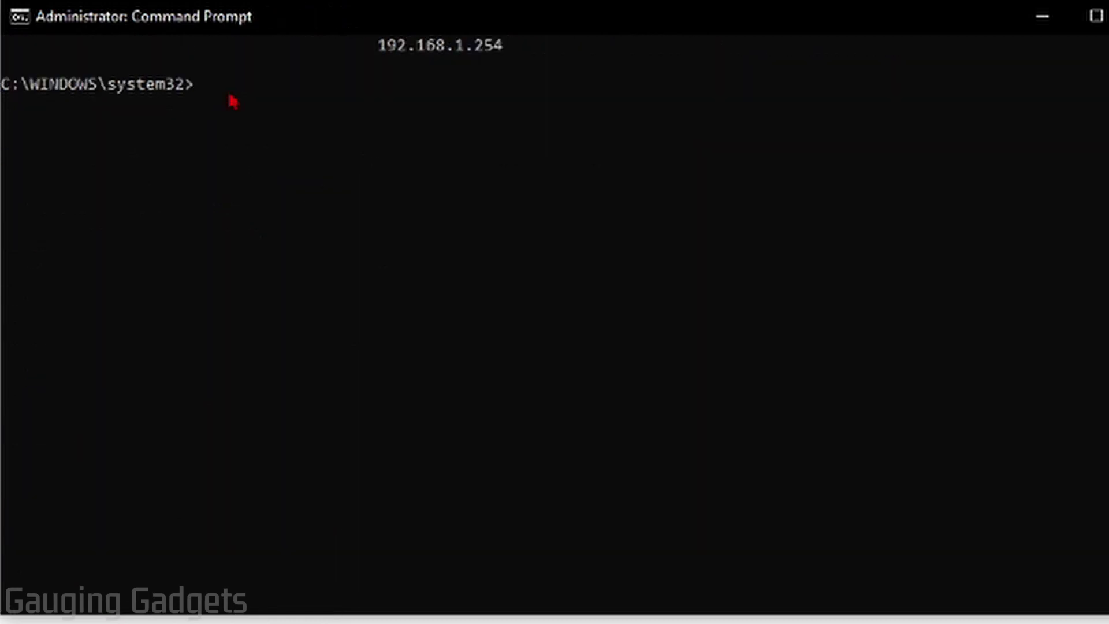
pyautogui.write('ip')
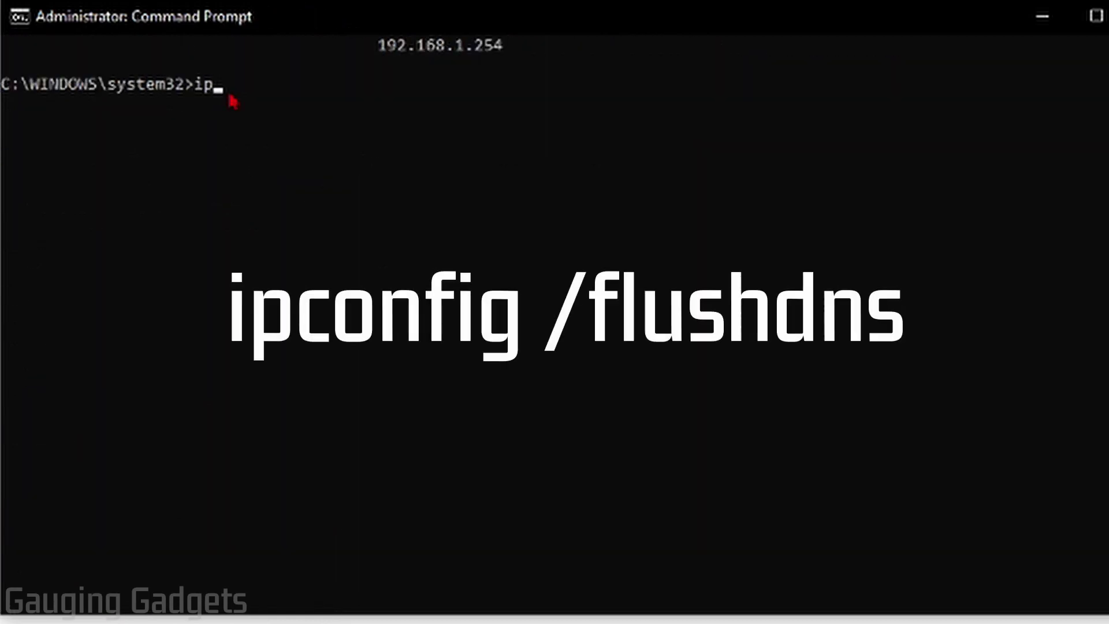
pyautogui.write('config')
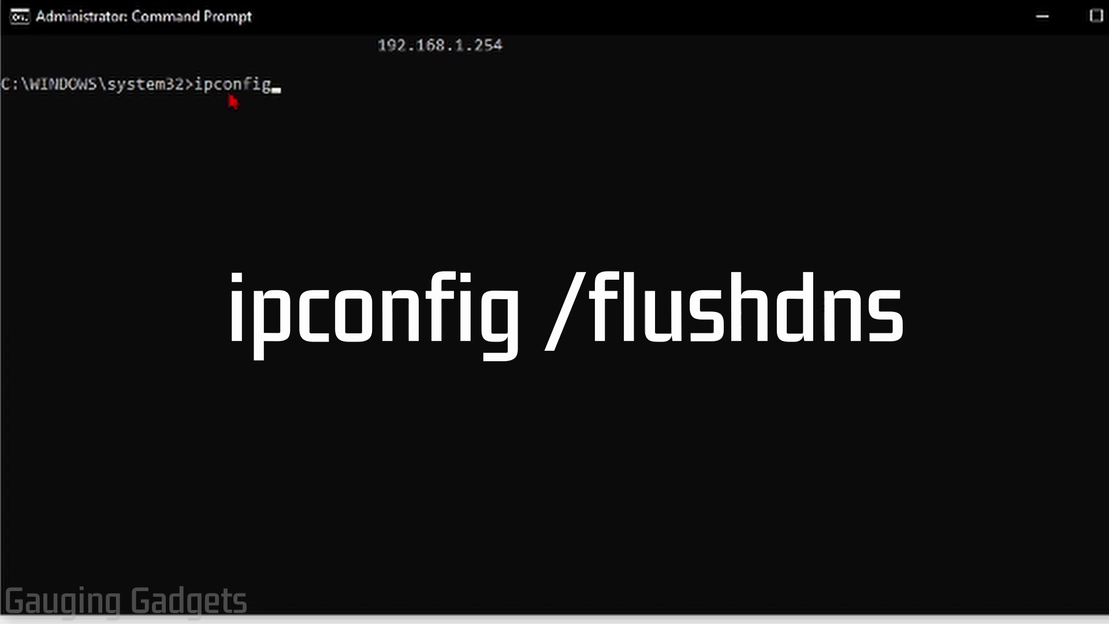
pyautogui.write(' /')
pyautogui.write('flu')
pyautogui.write('shdns')
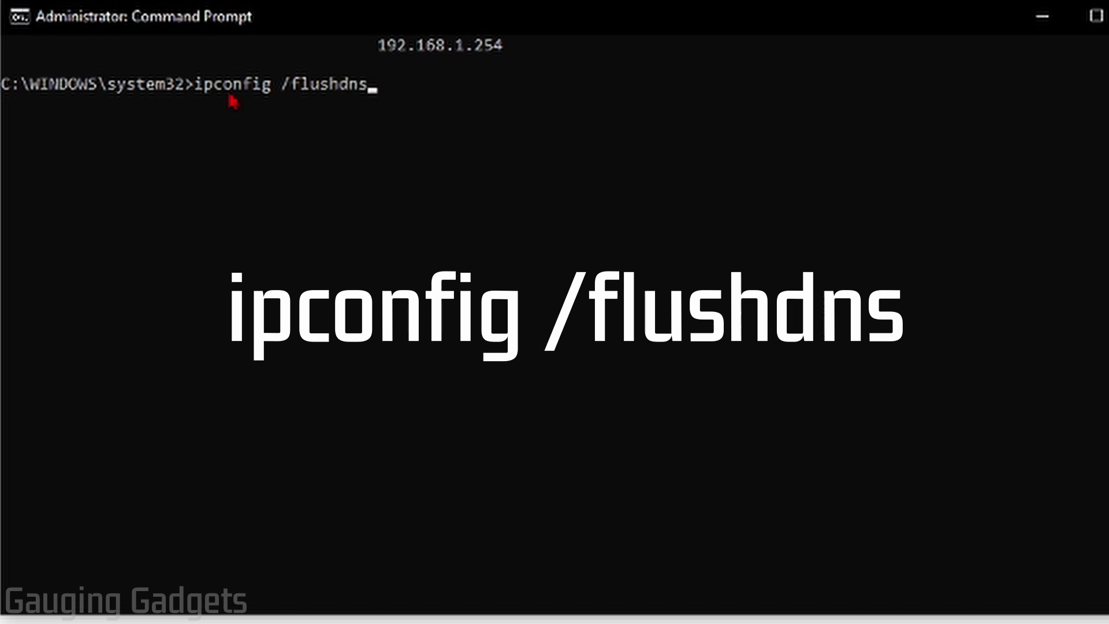
pyautogui.press('Return')
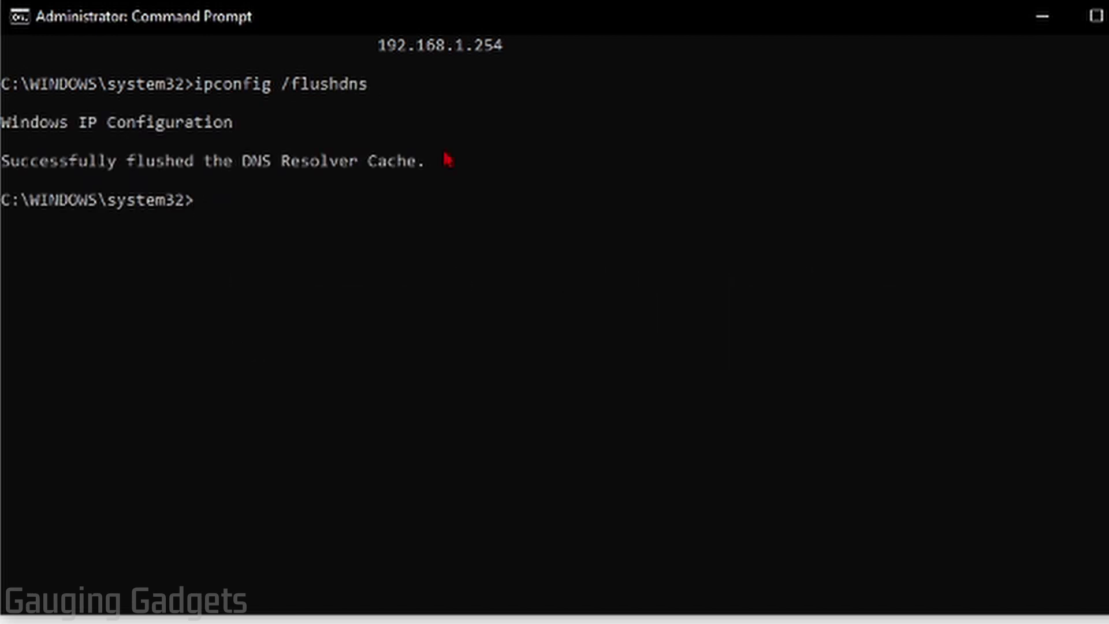